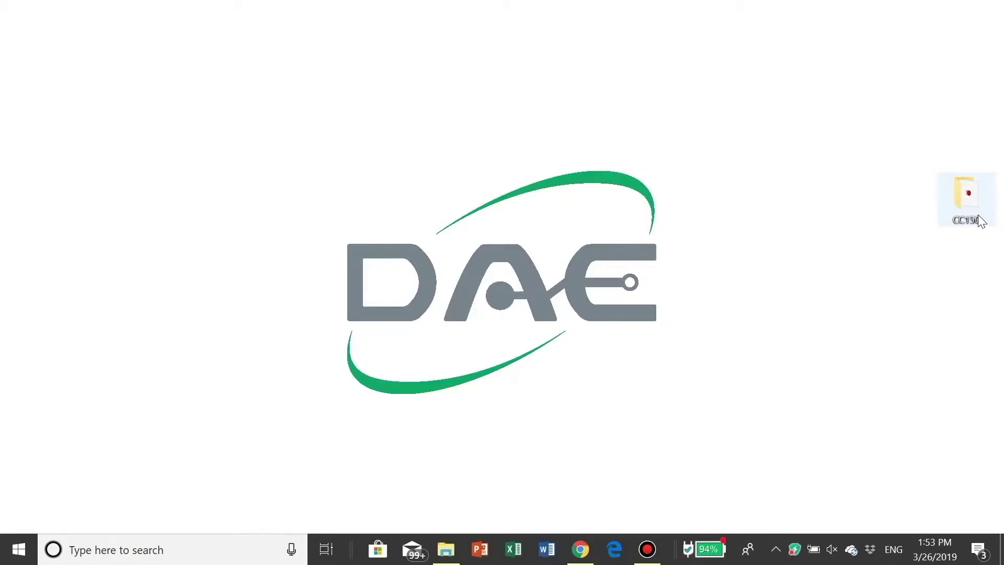
Step: Open the CC150 desktop folder to show its CDM v2.12.10 WHQL Certified items
{"action": "left_click", "coordinate": [978, 216]}
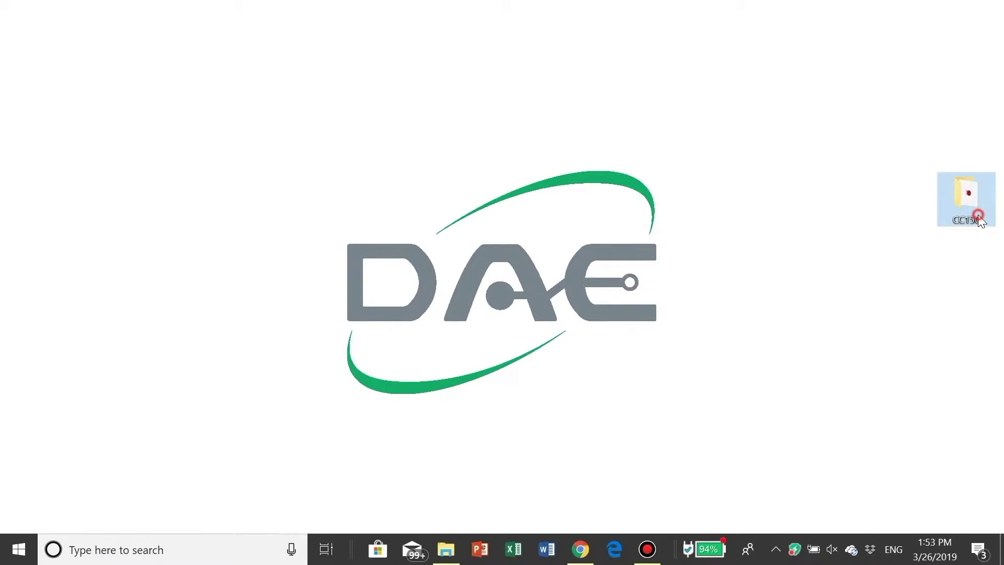
{"action": "double_click", "coordinate": [979, 219]}
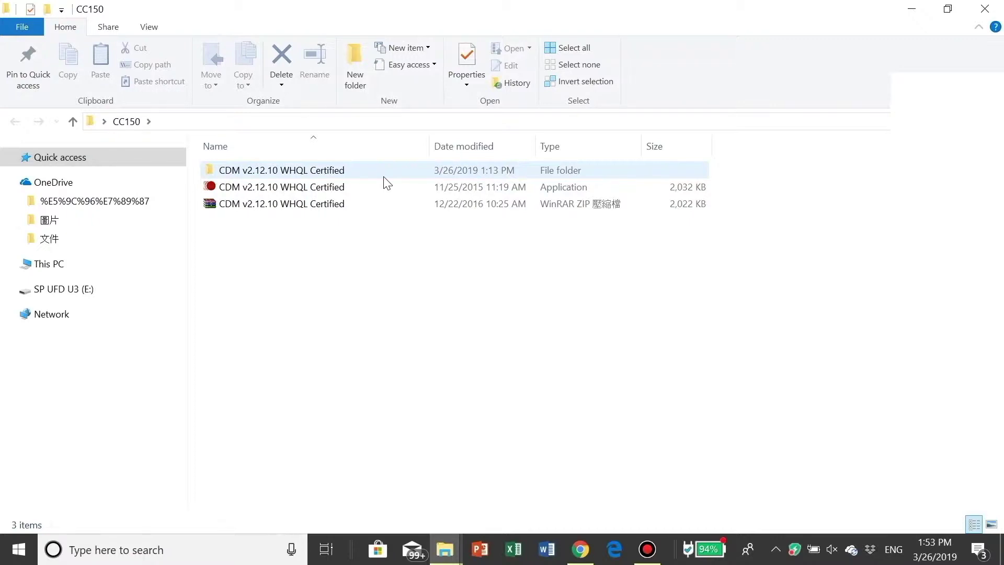
Step: Run the CDM v2.12.10 WHQL Certified application as administrator from its context menu
{"action": "right_click", "coordinate": [357, 187]}
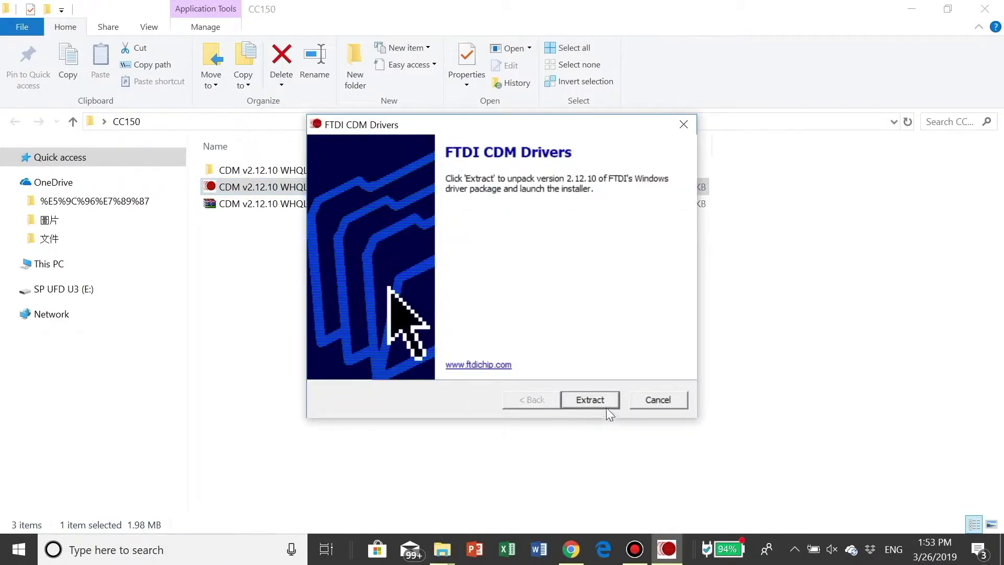
Step: Extract the FTDI CDM driver package, accept the licence agreement, and complete the driver installation
{"action": "left_click", "coordinate": [610, 406]}
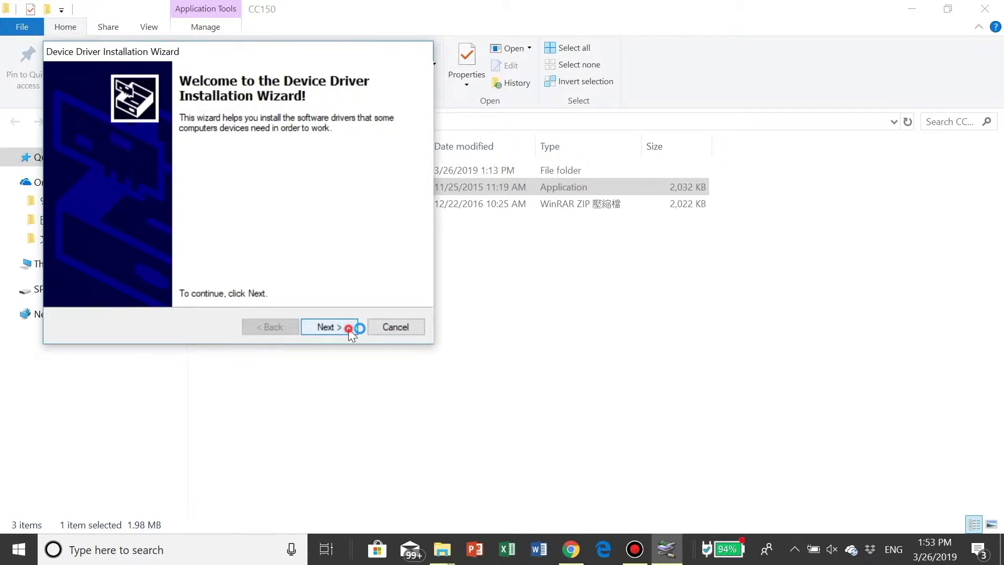
{"action": "left_click", "coordinate": [349, 329]}
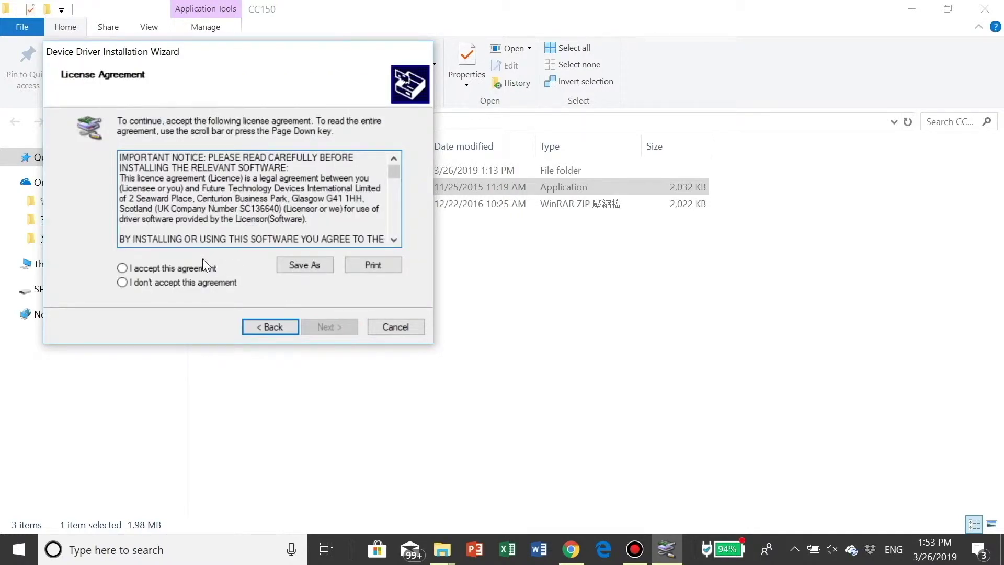
{"action": "left_click", "coordinate": [214, 269]}
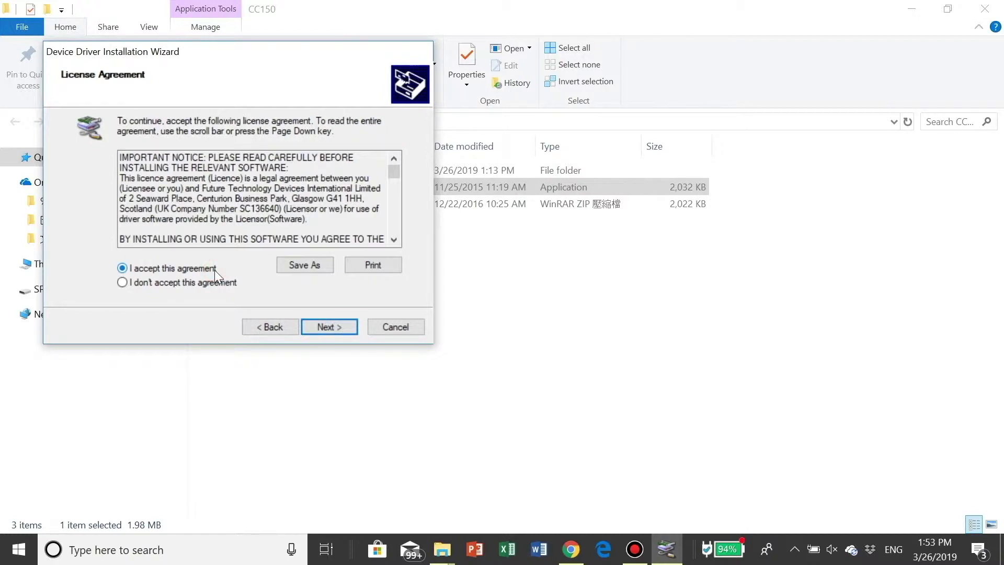
{"action": "left_click", "coordinate": [321, 330]}
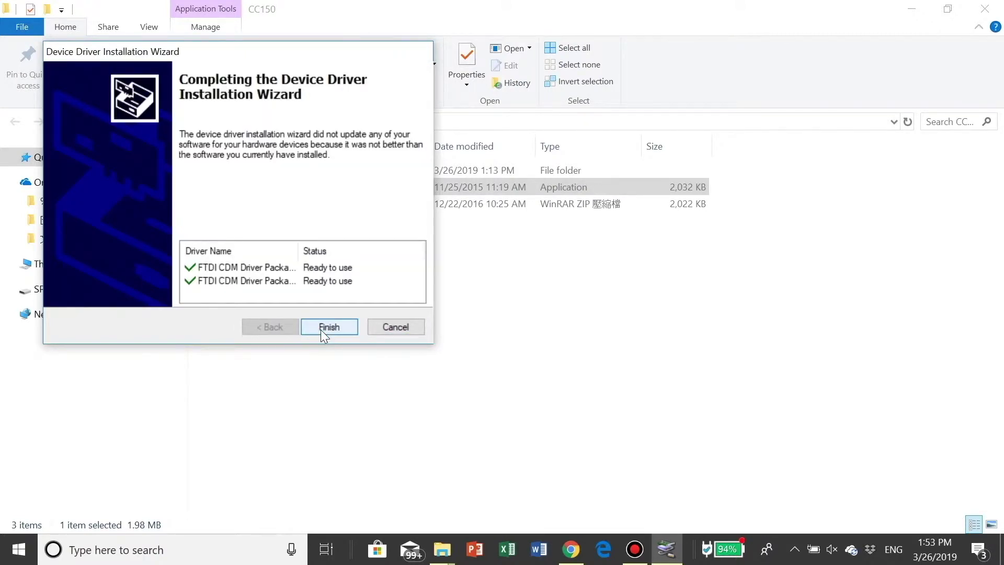
{"action": "left_click", "coordinate": [329, 327]}
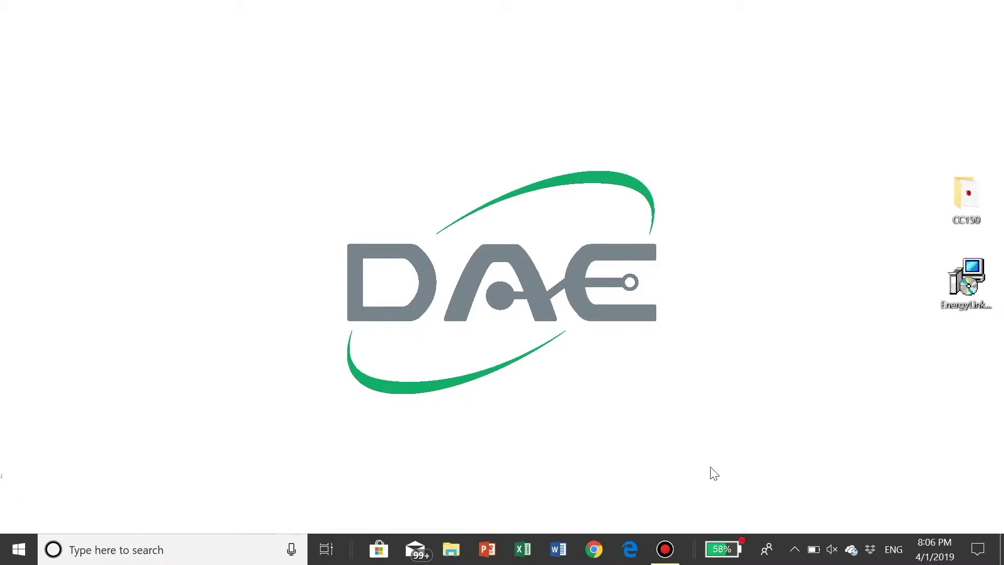
Step: Install EnergyLink20-W into the default C:\Program Files (x86)\DAE\EnergyLink20-W\ folder
{"action": "left_click", "coordinate": [980, 301]}
{"action": "double_click", "coordinate": [980, 302]}
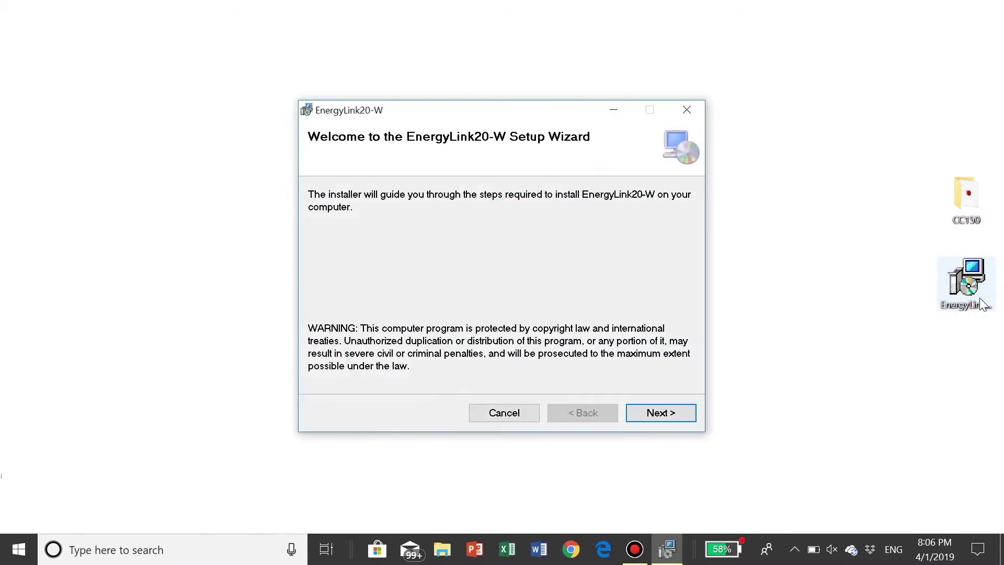
{"action": "left_click", "coordinate": [693, 414]}
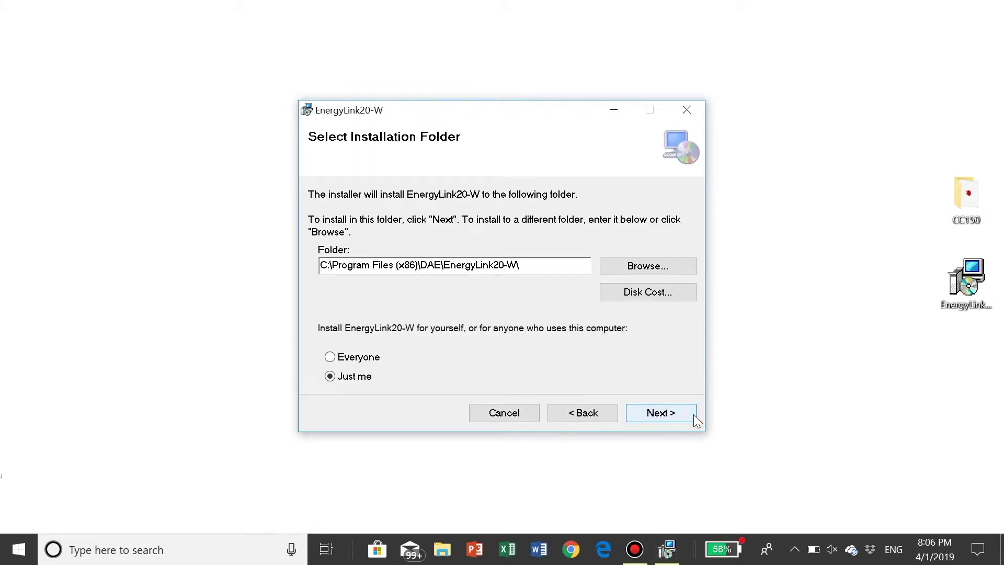
{"action": "left_click", "coordinate": [694, 415]}
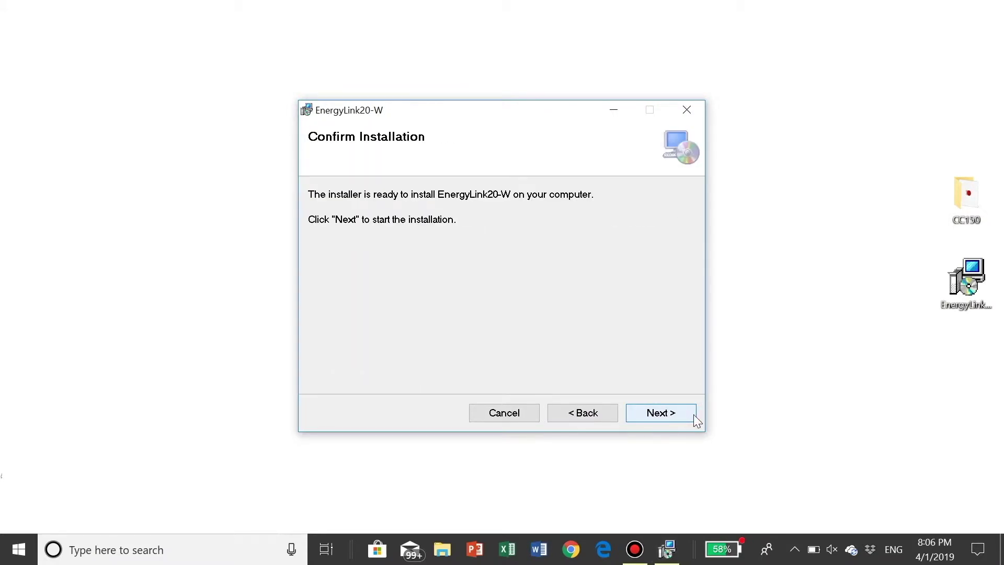
{"action": "left_click", "coordinate": [693, 415]}
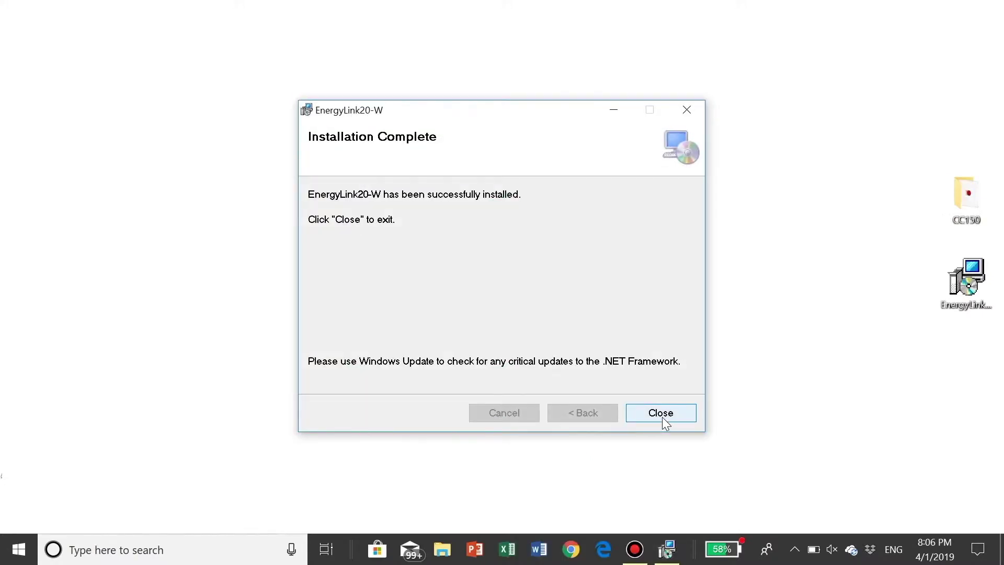
{"action": "left_click", "coordinate": [662, 416]}
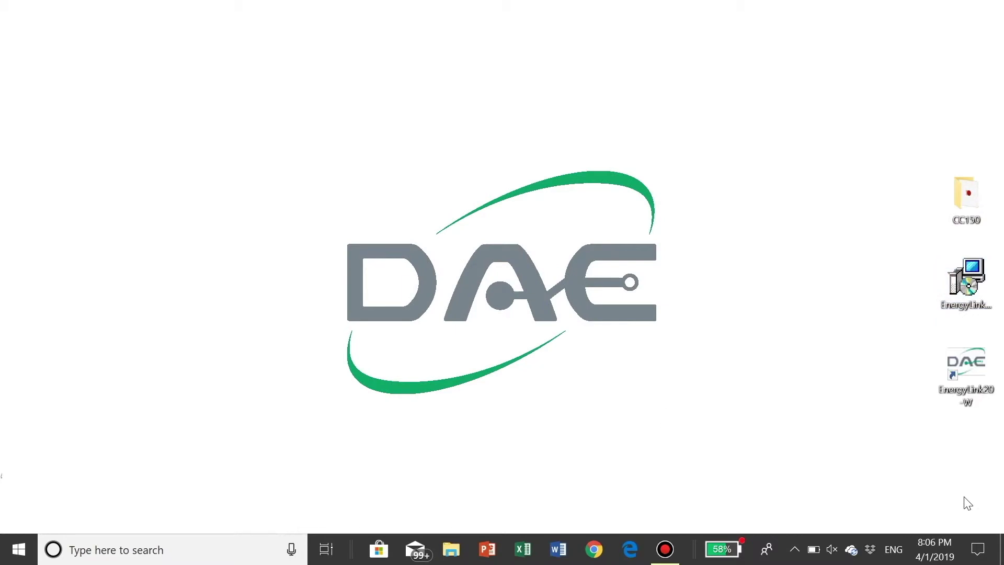
Step: Tick 'Run this program as an administrator' in the EnergyLink20-W shortcut's Compatibility properties and apply it
{"action": "double_click", "coordinate": [963, 406]}
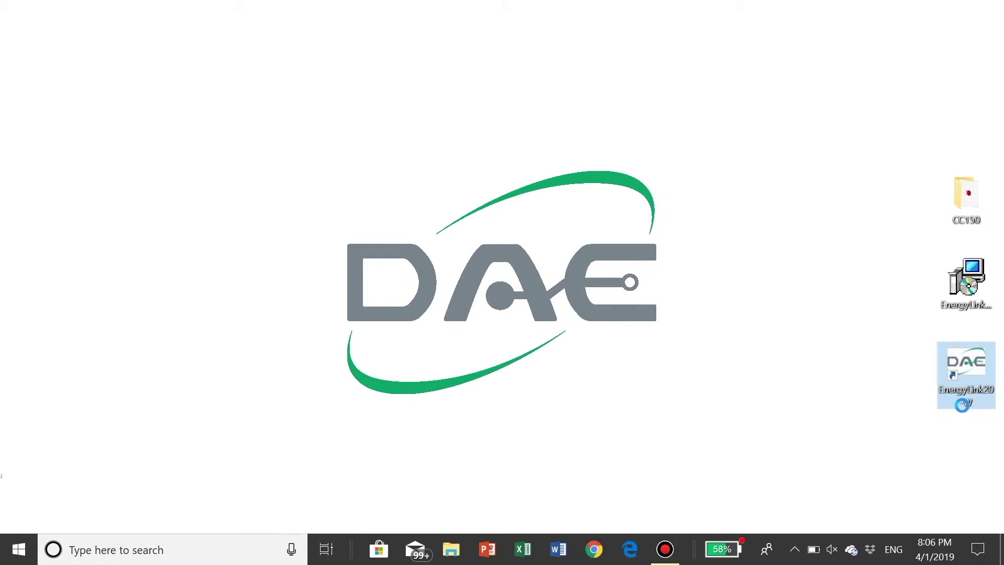
{"action": "right_click", "coordinate": [965, 408]}
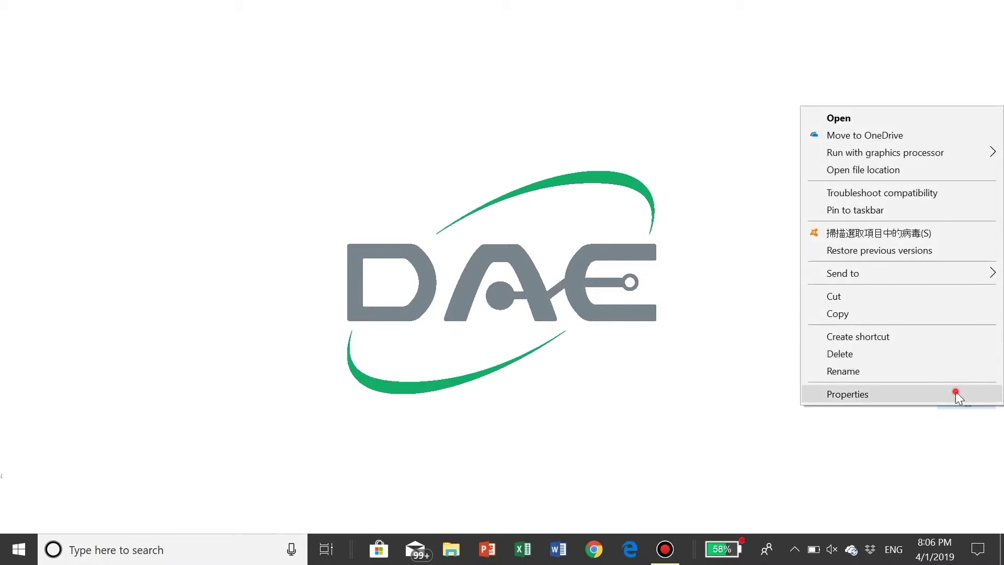
{"action": "left_click", "coordinate": [956, 394]}
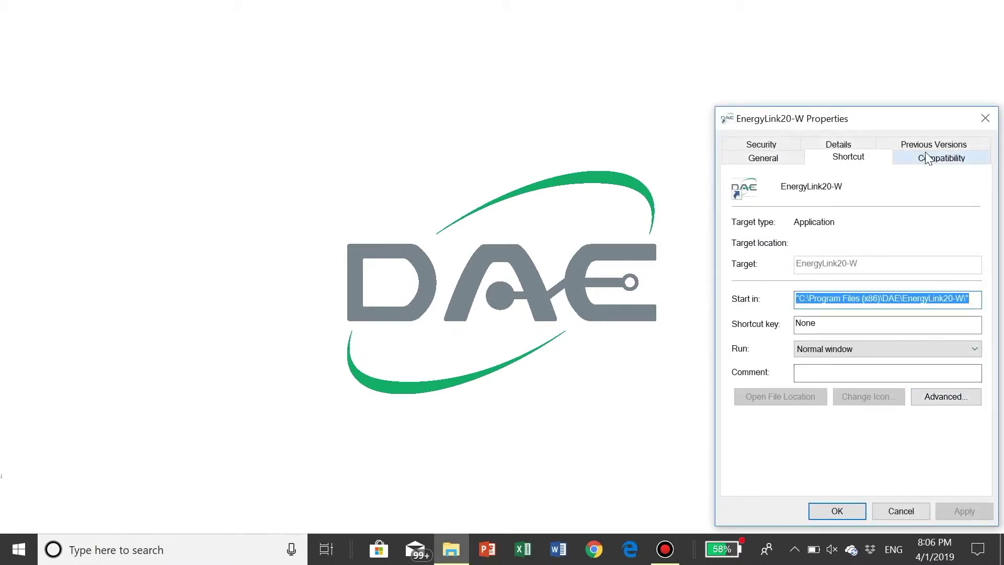
{"action": "left_click", "coordinate": [927, 158]}
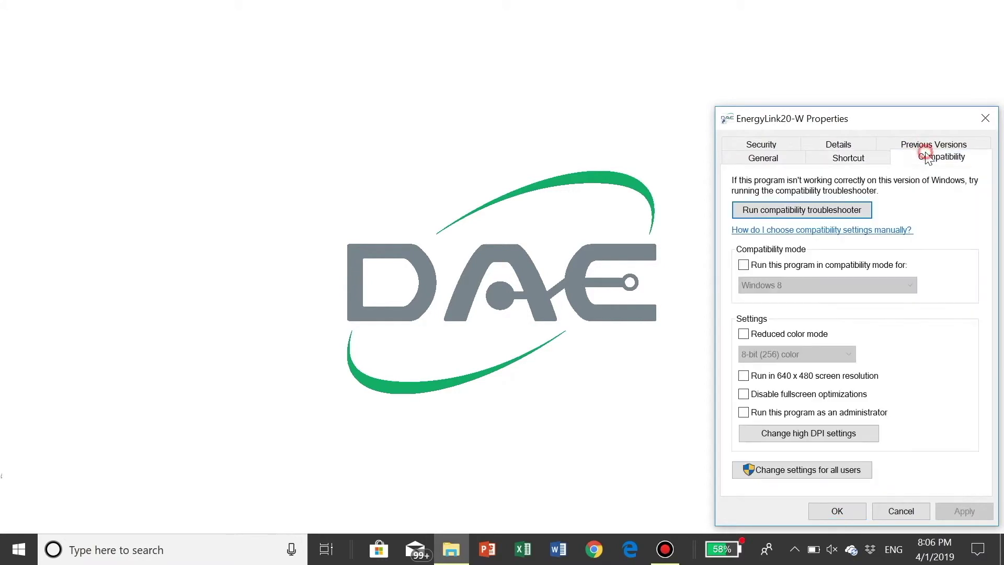
{"action": "left_click", "coordinate": [743, 414]}
{"action": "left_click", "coordinate": [957, 514]}
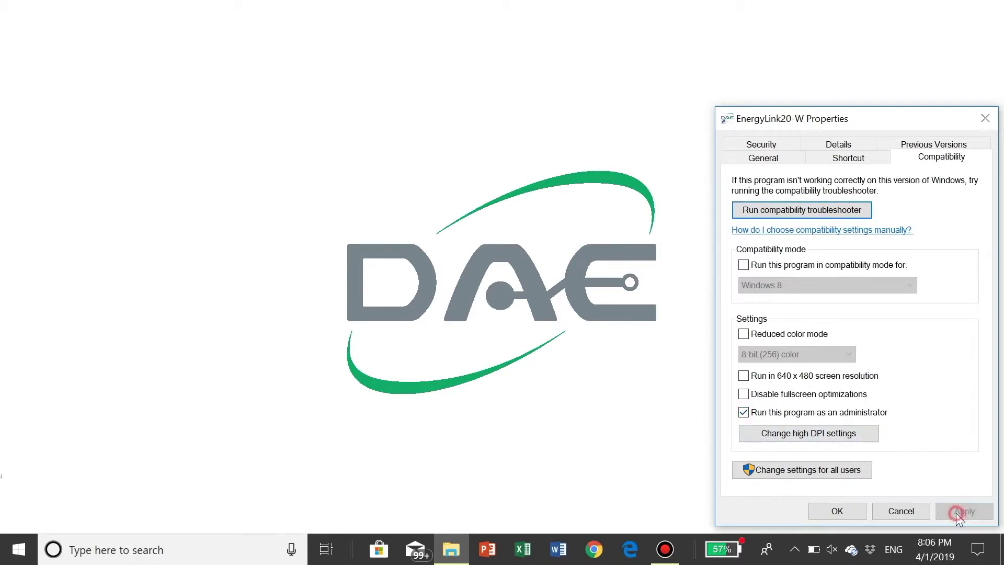
{"action": "left_click", "coordinate": [859, 510]}
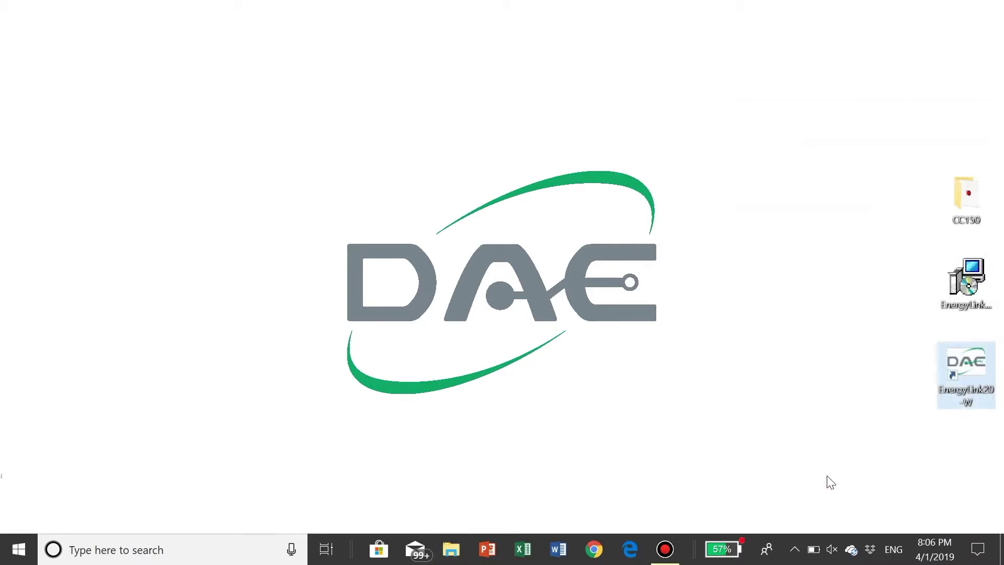
{"action": "double_click", "coordinate": [972, 388]}
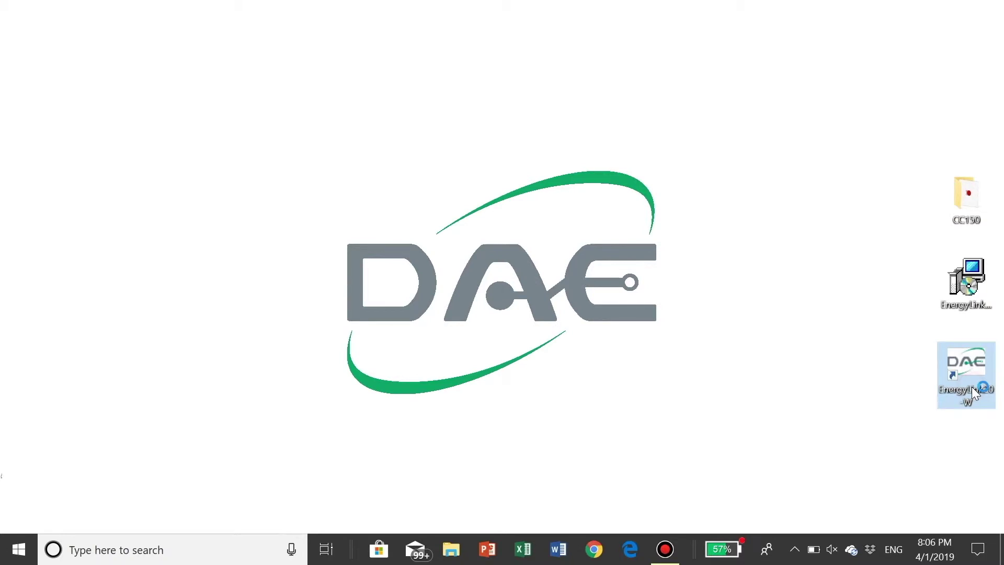
Step: Choose COM5 in EnergyLink20-W's COMPORT dropdown to reach the Meter1–Meter20 view
{"action": "left_click", "coordinate": [496, 393]}
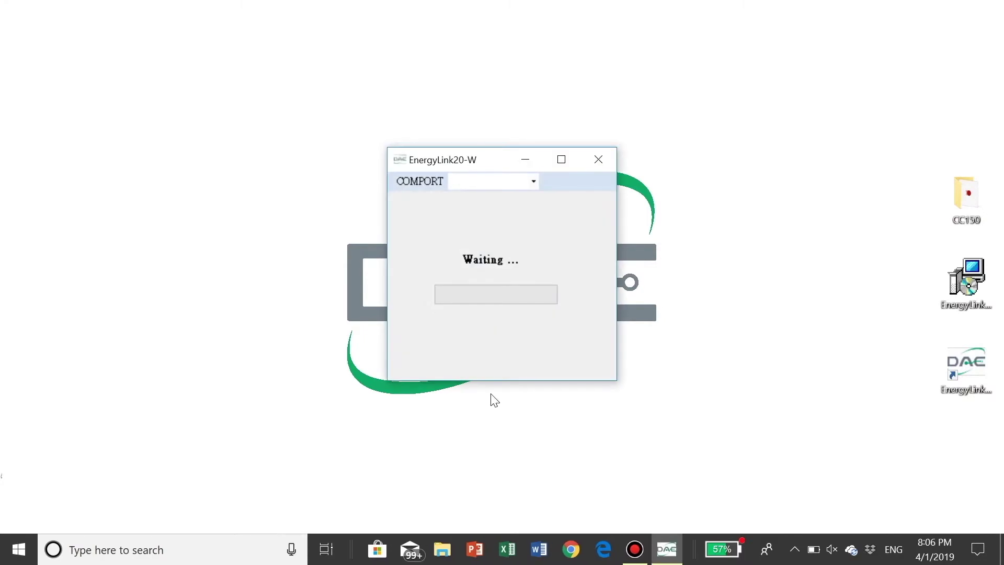
{"action": "left_click", "coordinate": [534, 181]}
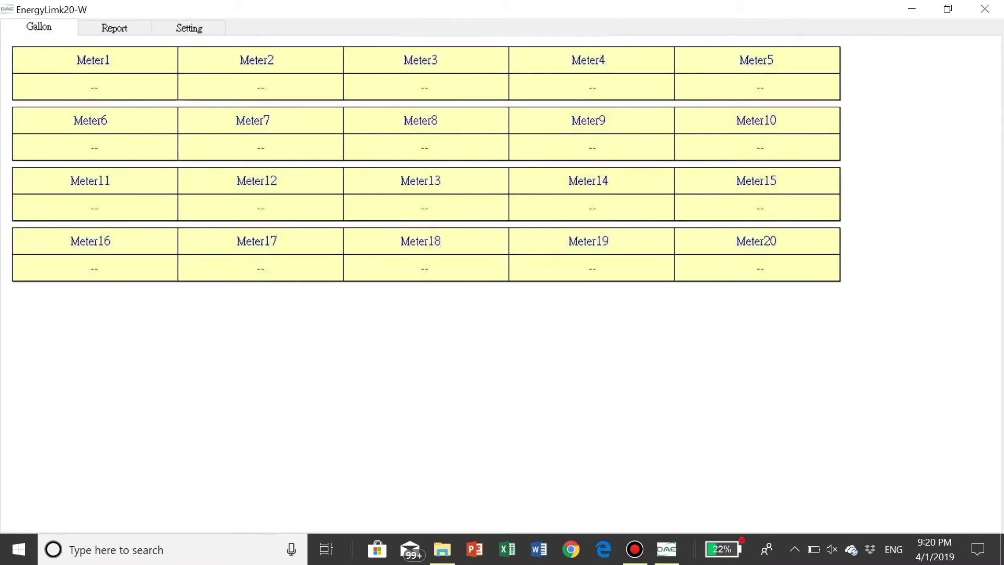
Step: Search the Report page with Start and End 2019/4/1, listing 17 records
{"action": "left_click", "coordinate": [137, 30]}
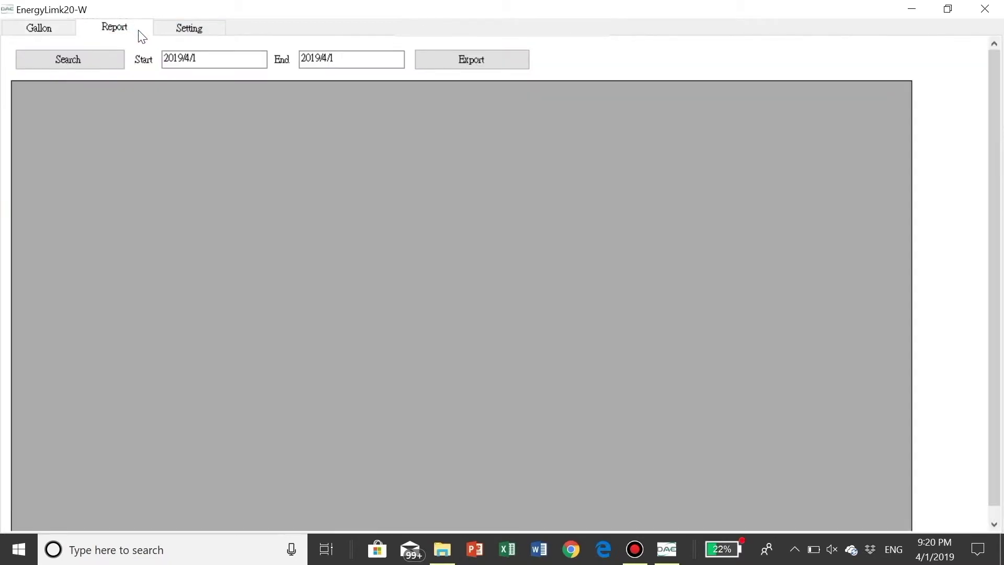
{"action": "left_click", "coordinate": [216, 35]}
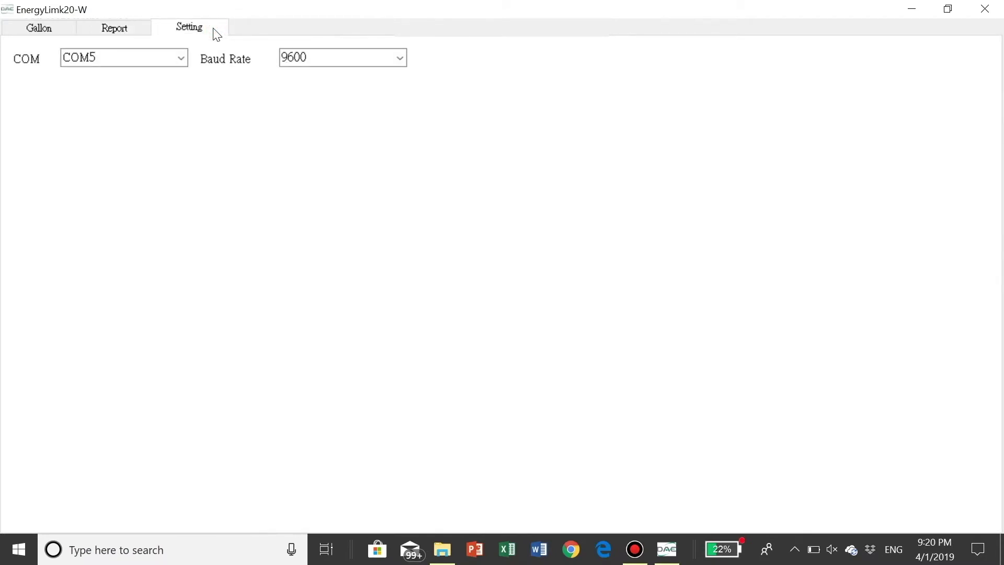
{"action": "left_click", "coordinate": [131, 29]}
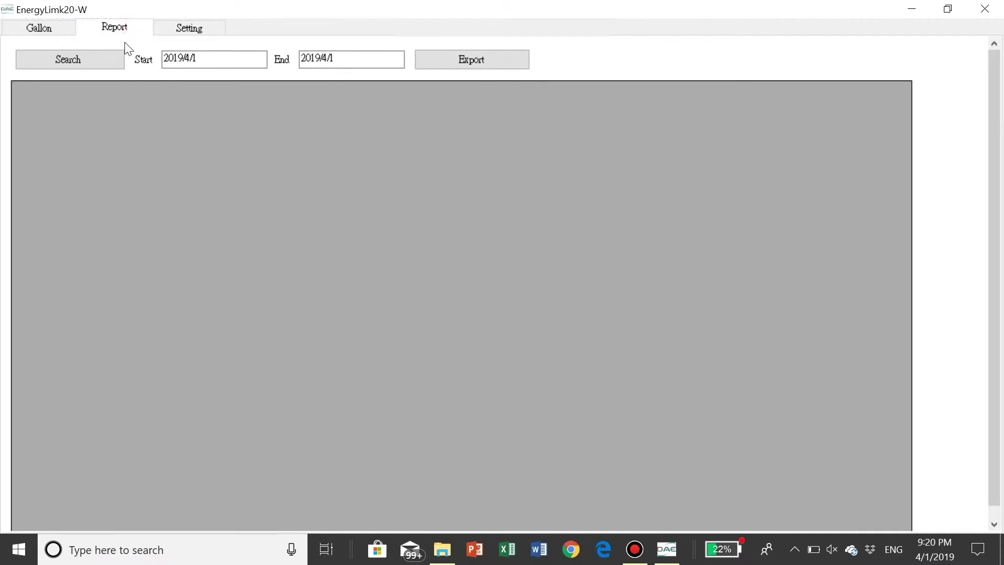
{"action": "left_click", "coordinate": [113, 60]}
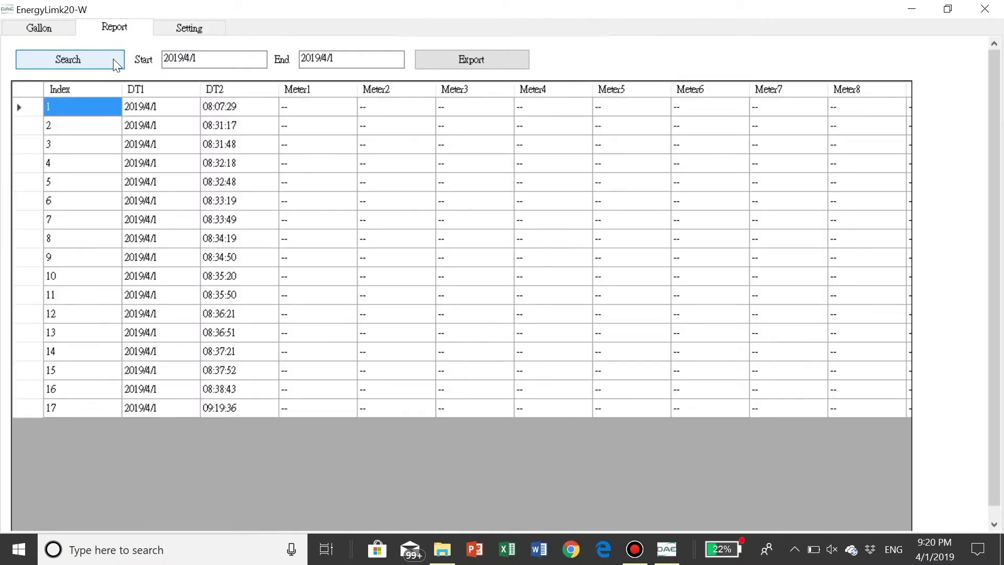
Step: Export the 2019/4/1 report as the Excel file 'testing' on the Desktop and close EnergyLink20-W
{"action": "left_click", "coordinate": [519, 64]}
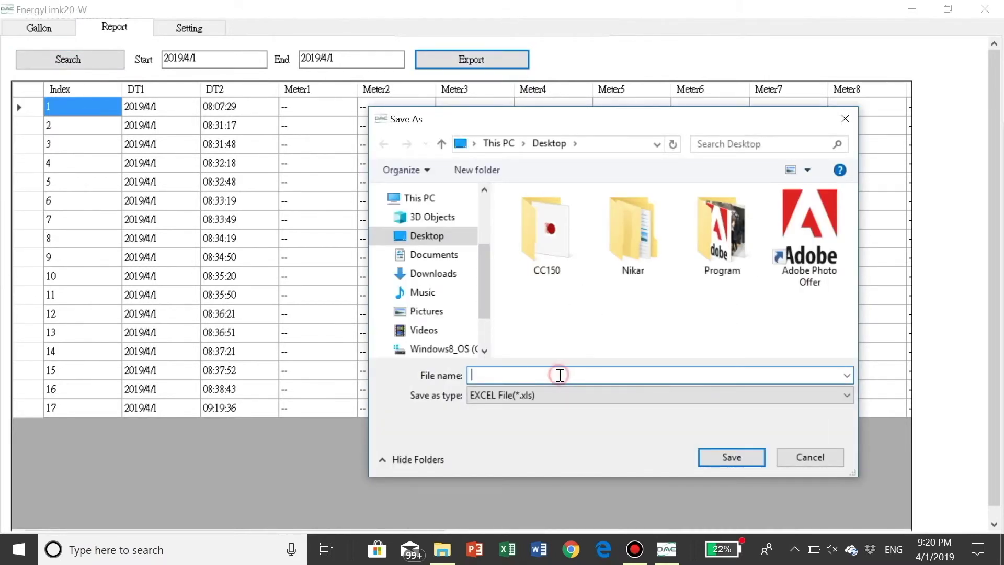
{"action": "type", "text": "testing"}
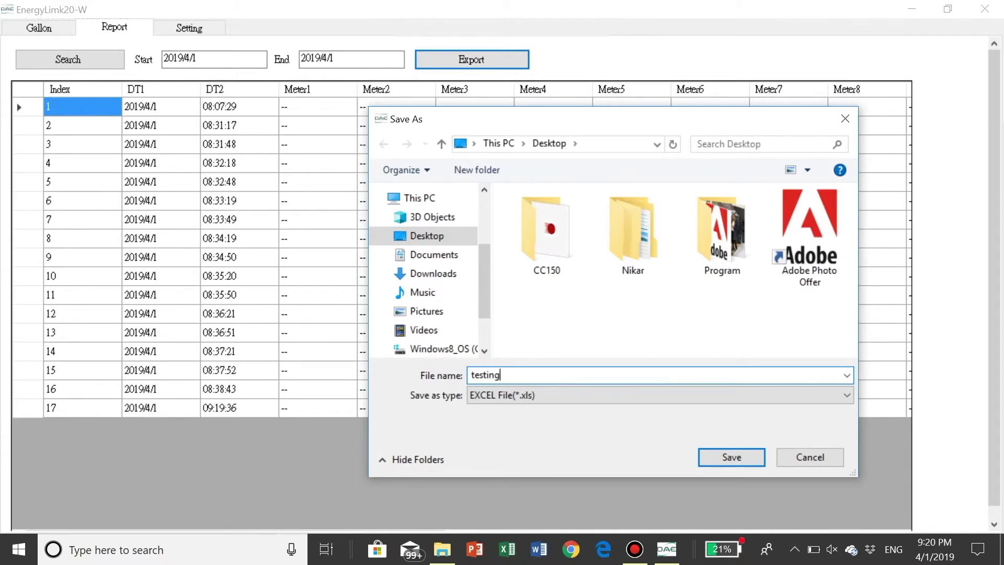
{"action": "key", "text": "Return"}
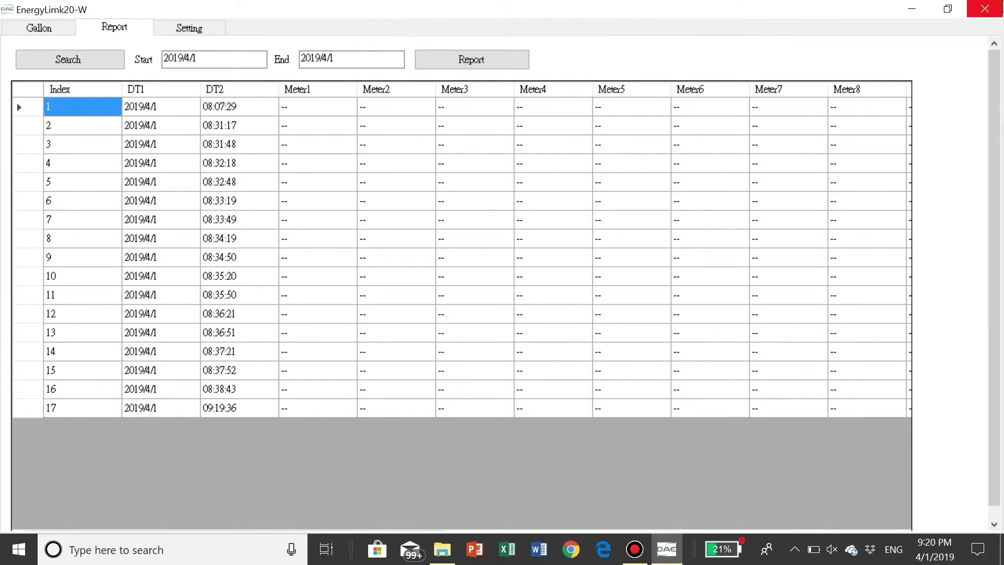
{"action": "left_click", "coordinate": [1003, 7]}
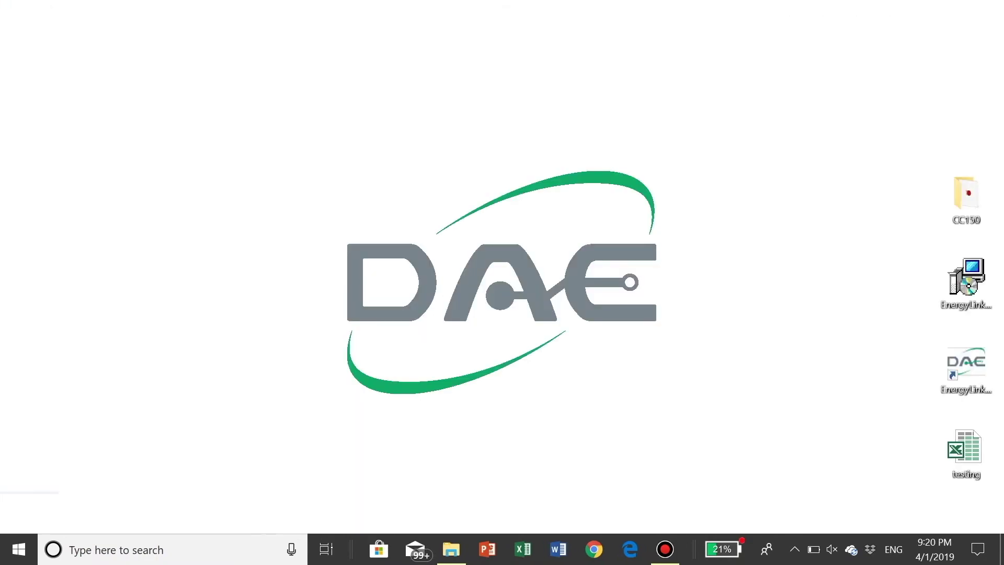
{"action": "double_click", "coordinate": [975, 475]}
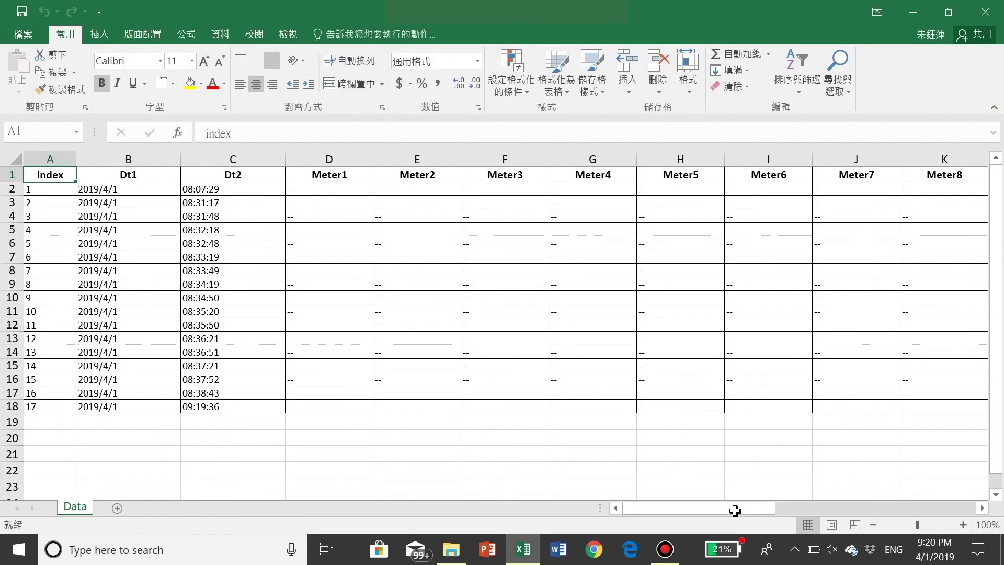
Step: Look over the testing workbook's Data sheet across the Meter columns through Meter20
{"action": "left_click_drag", "start_coordinate": [735, 511], "coordinate": [994, 7]}
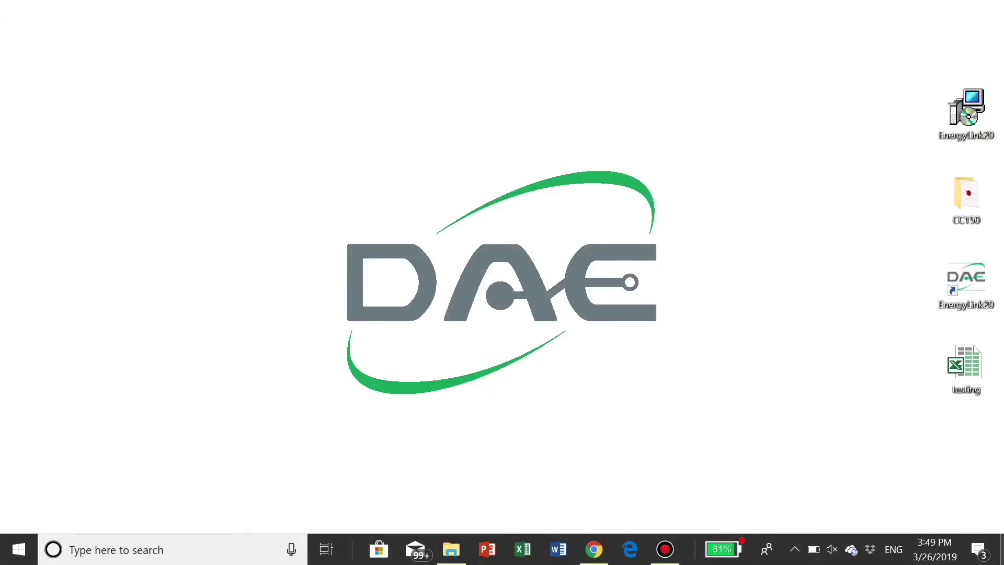